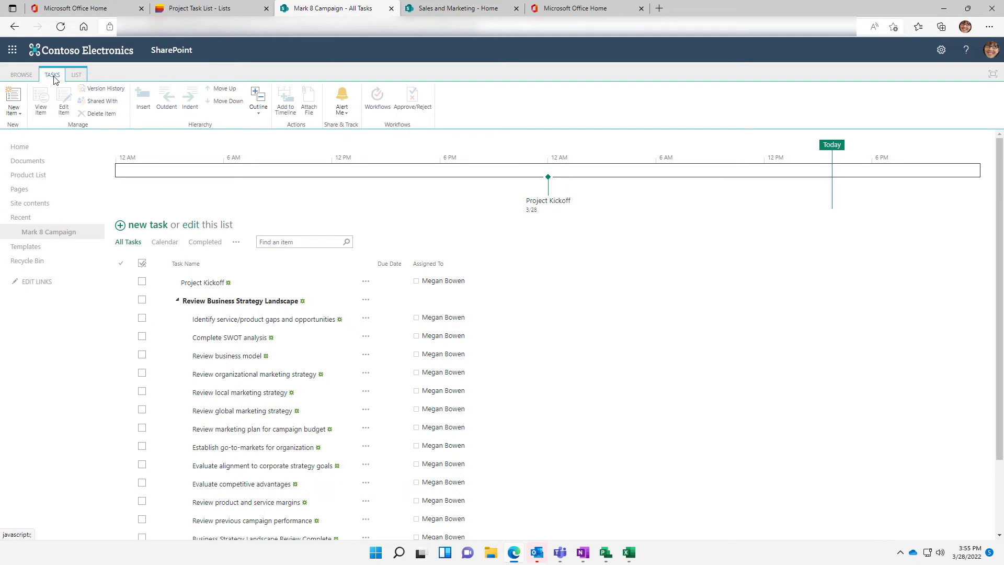
Switch to Outlook and look through the calendar and the existing personal tasks in the Tasks folder
left_click(76, 76)
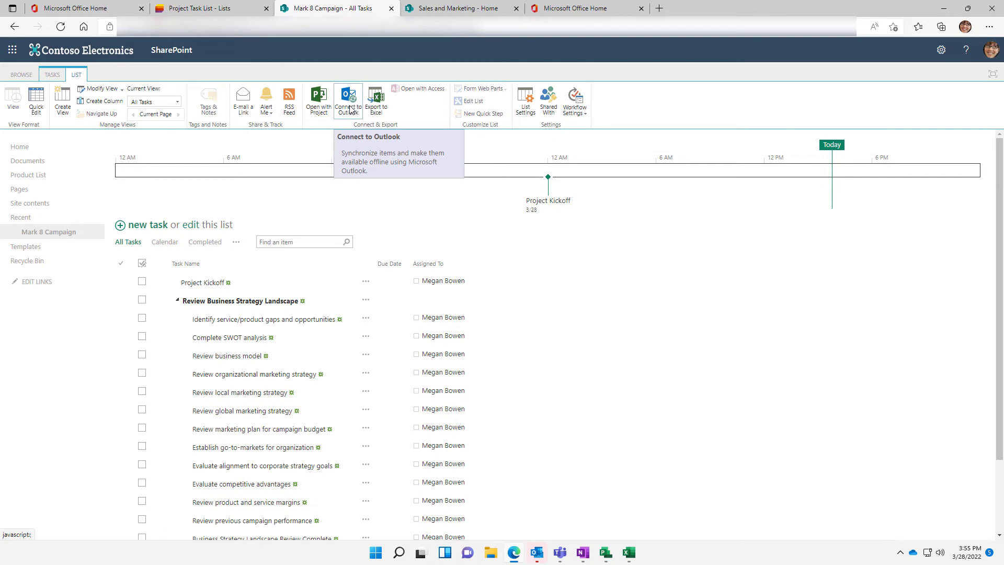
left_click(537, 555)
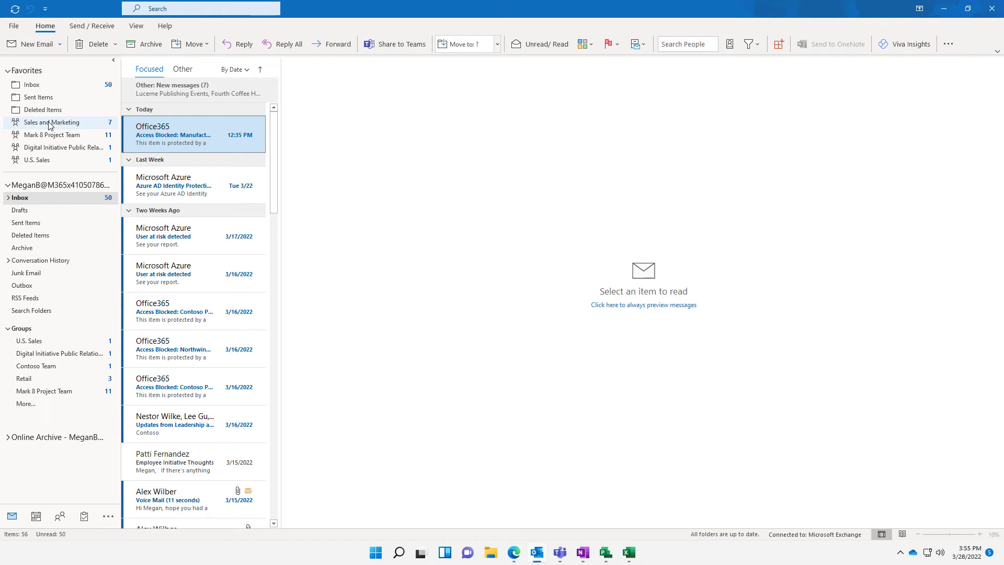
left_click(36, 520)
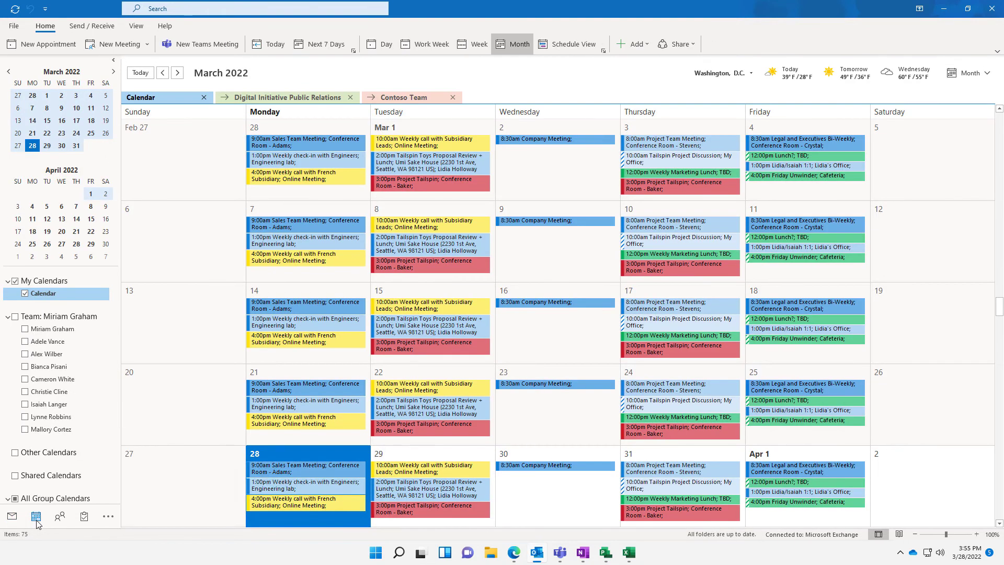
mouse_move(37, 520)
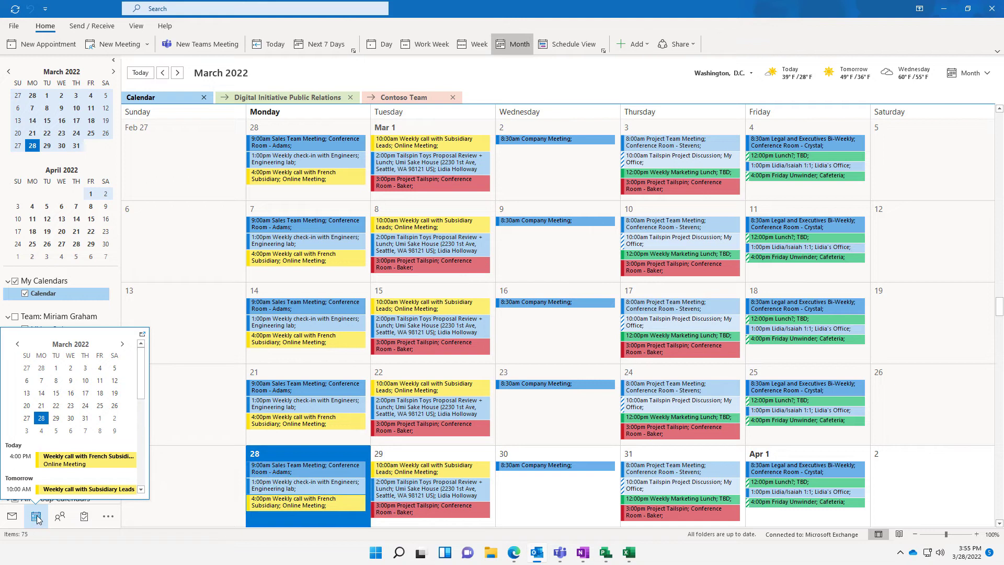
mouse_move(84, 520)
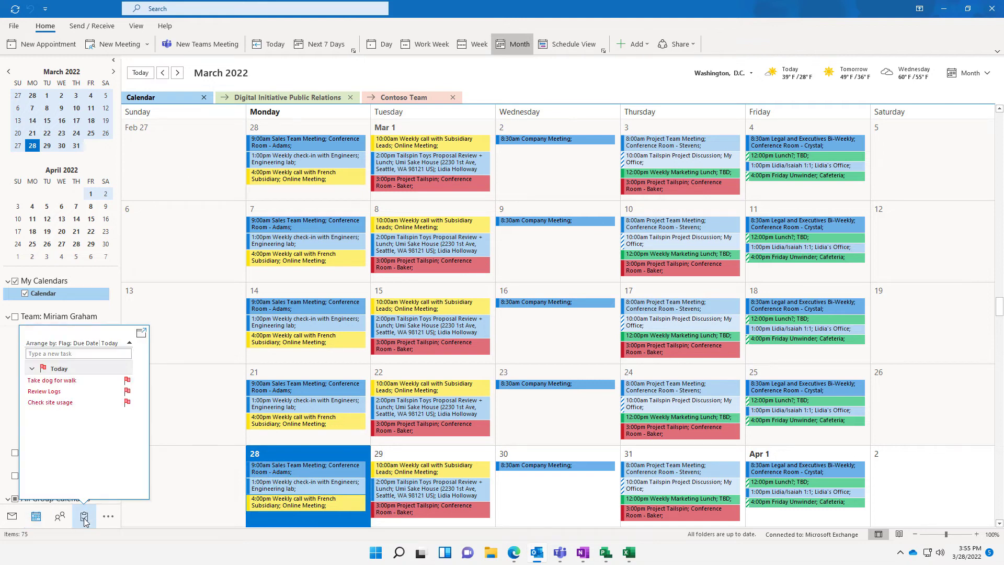
left_click(85, 517)
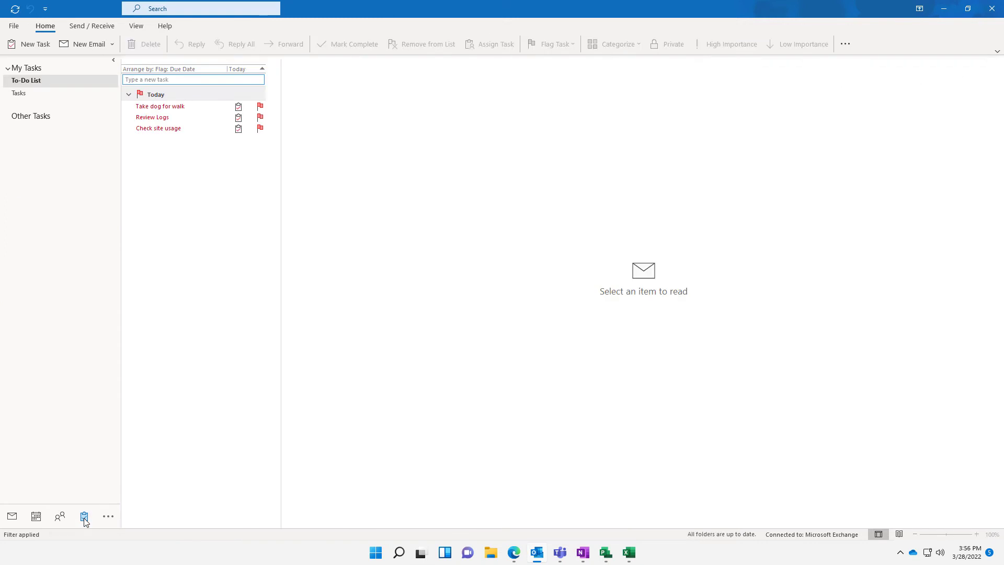
left_click(29, 94)
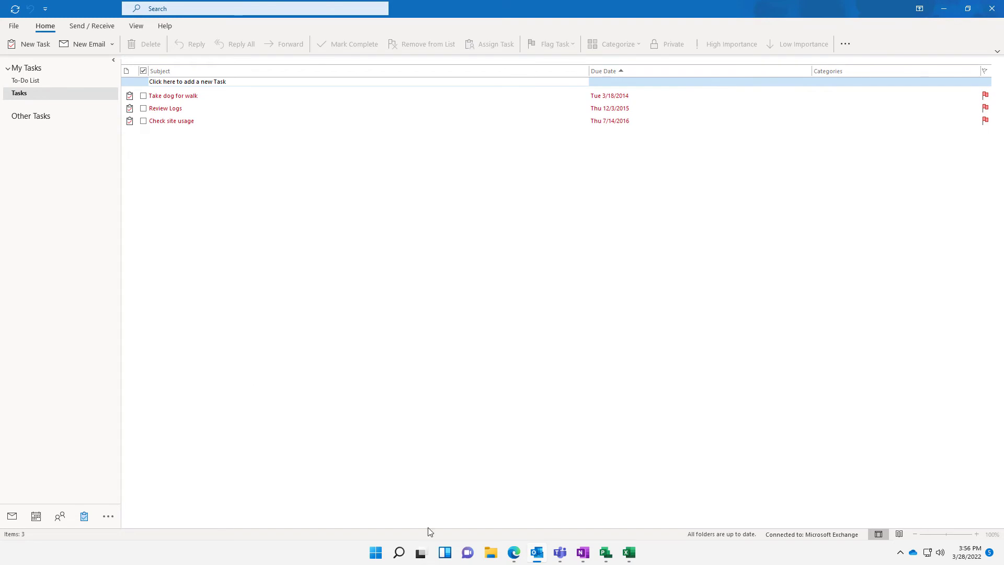
Return to the Mark 8 Campaign list in the browser and connect it to Outlook, accepting the connection
left_click(514, 553)
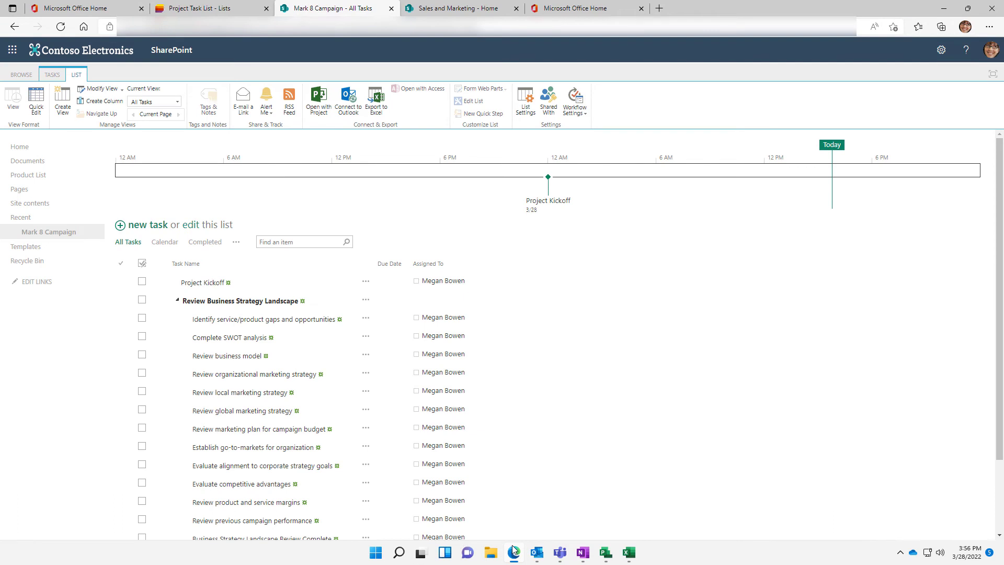
left_click(346, 111)
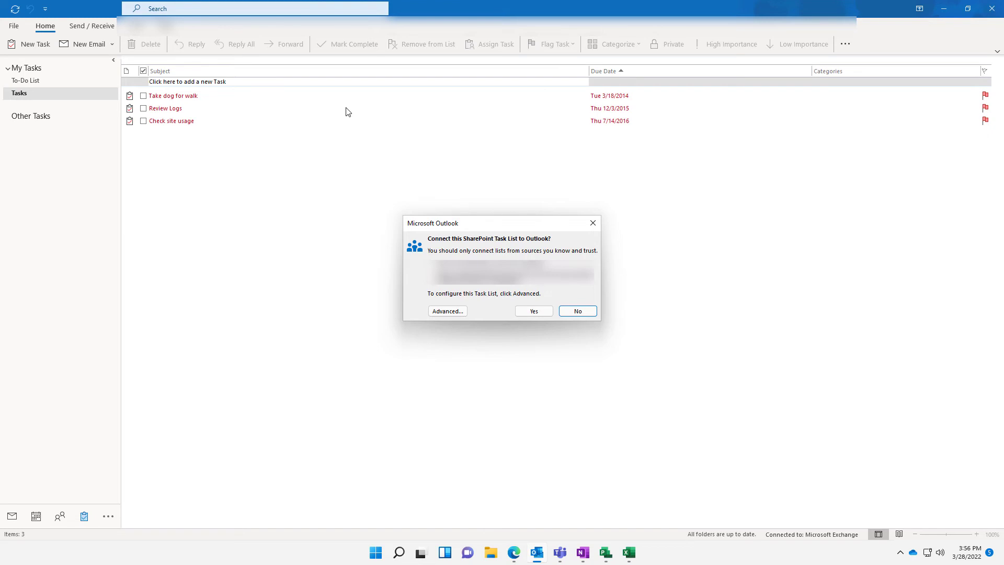
left_click(524, 312)
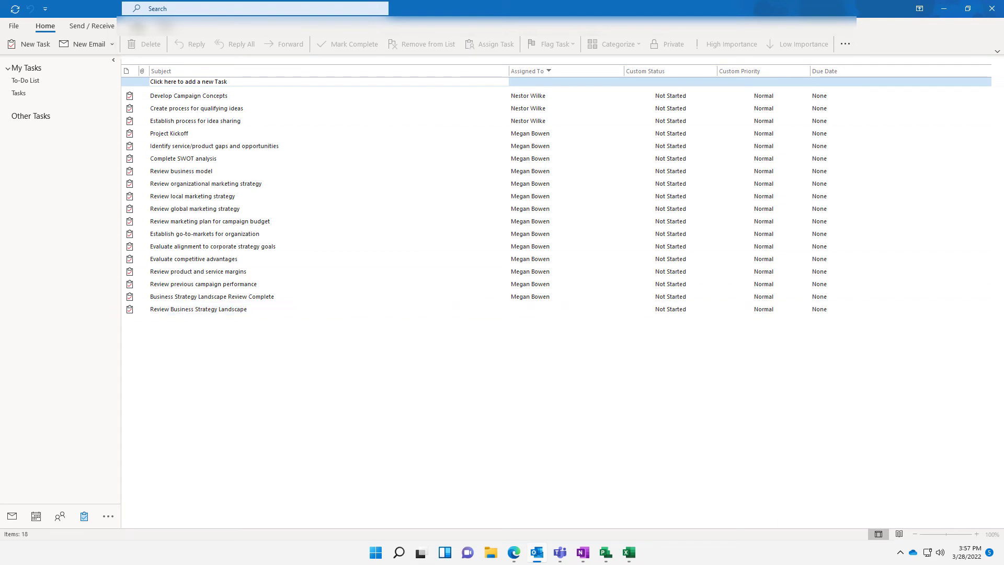
Create a new table view named "My Project Tasks" for all task folders
left_click(135, 26)
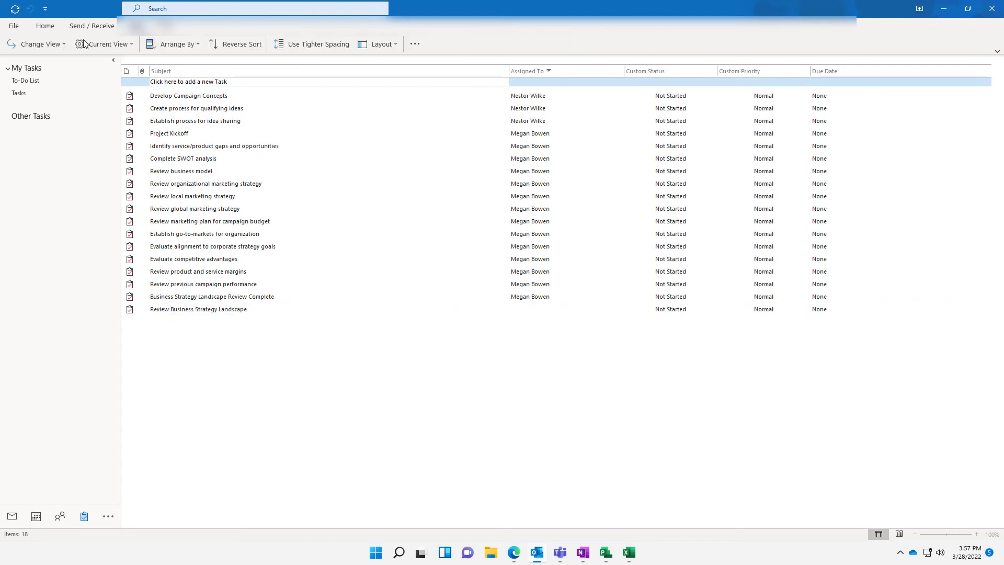
left_click(63, 45)
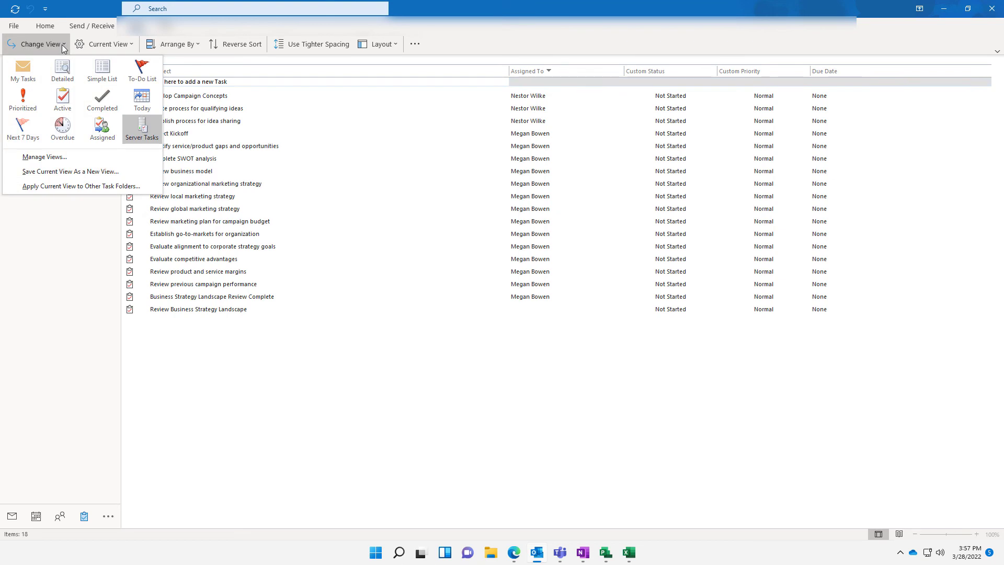
left_click(39, 157)
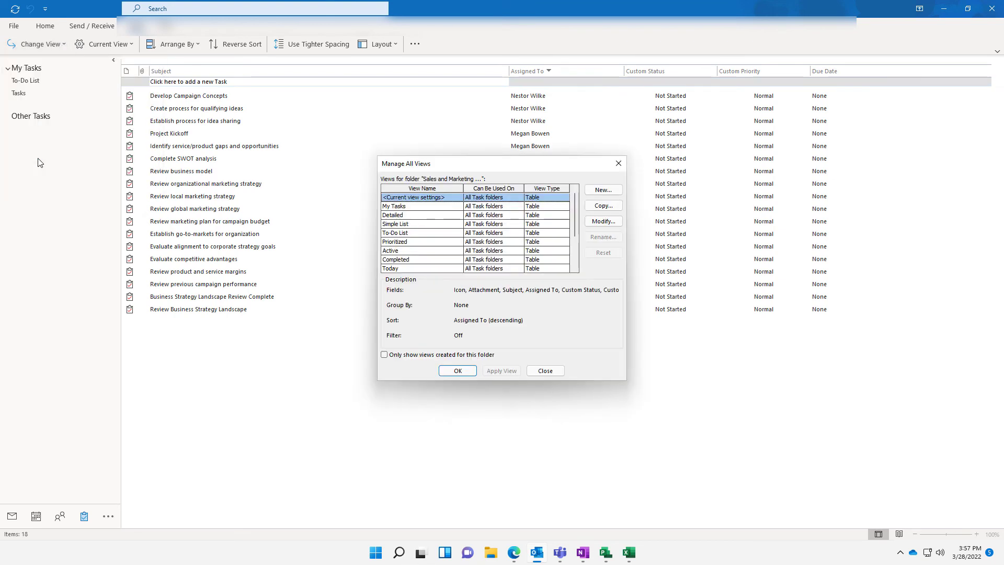
left_click(411, 218)
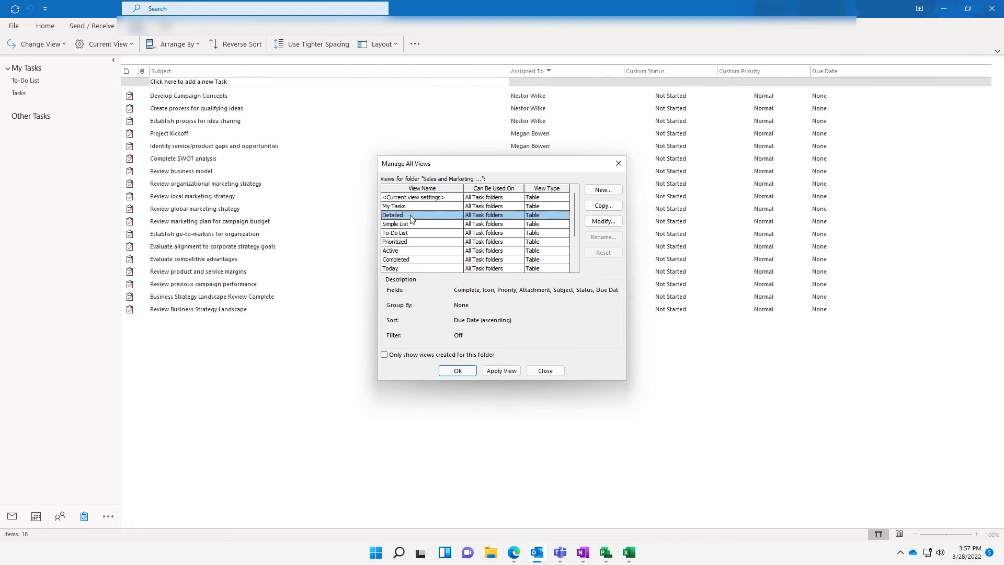
left_click(602, 191)
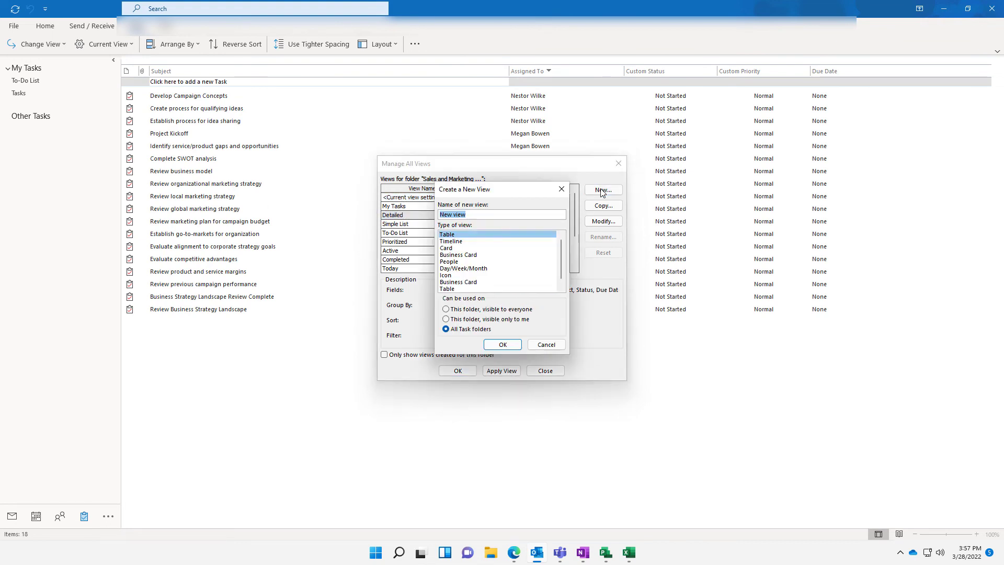
left_click(461, 215)
left_click_drag(462, 214, 429, 216)
type("My Project Tasks")
left_click(504, 342)
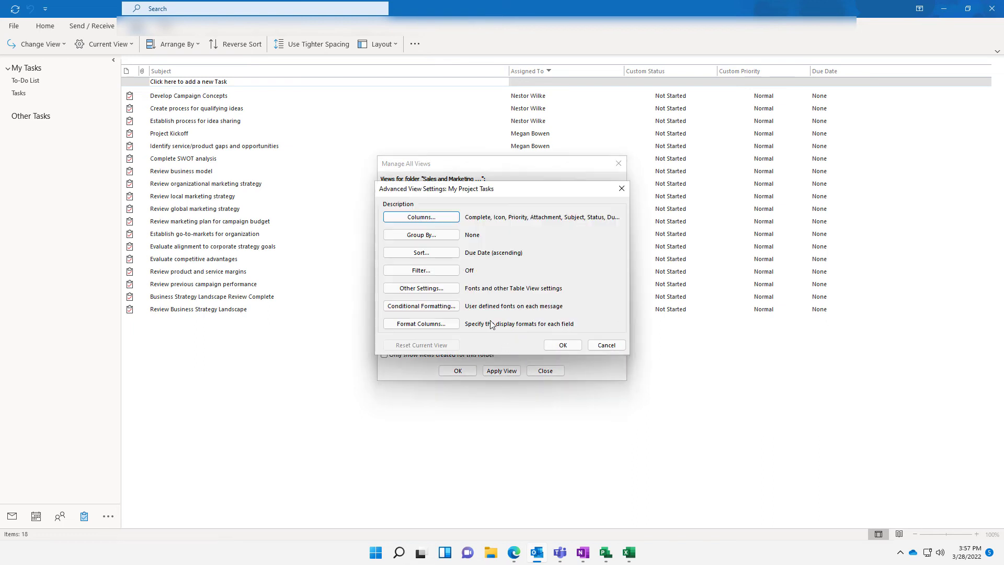
Filter the new view to tasks whose Assigned To field contains the assignee's first name, and apply the view
left_click(427, 275)
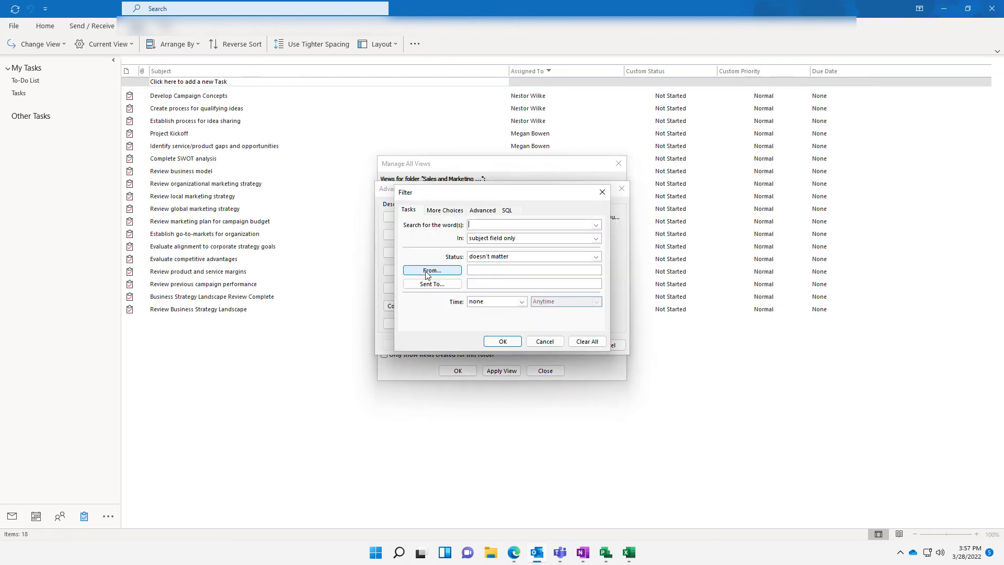
left_click(490, 211)
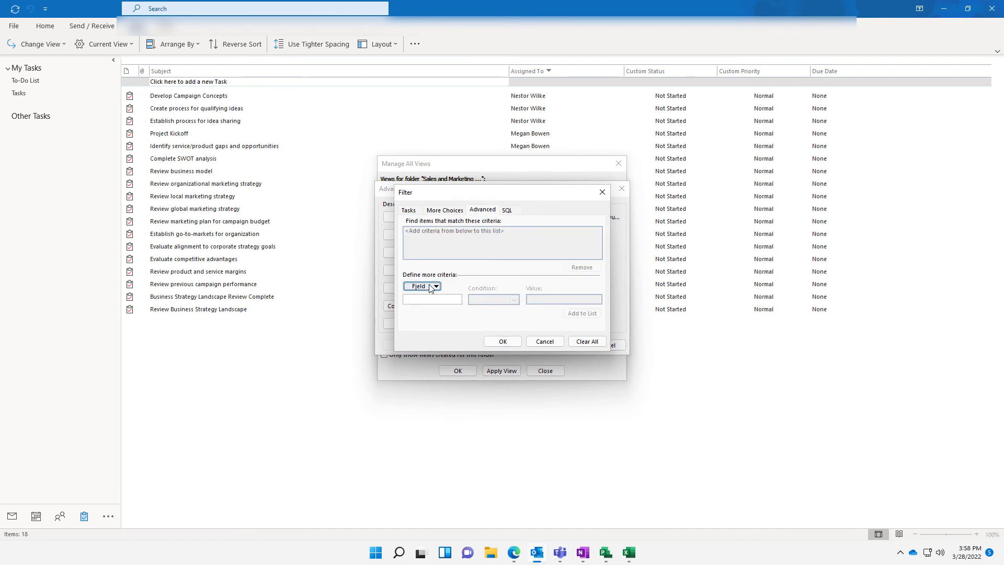
left_click(431, 286)
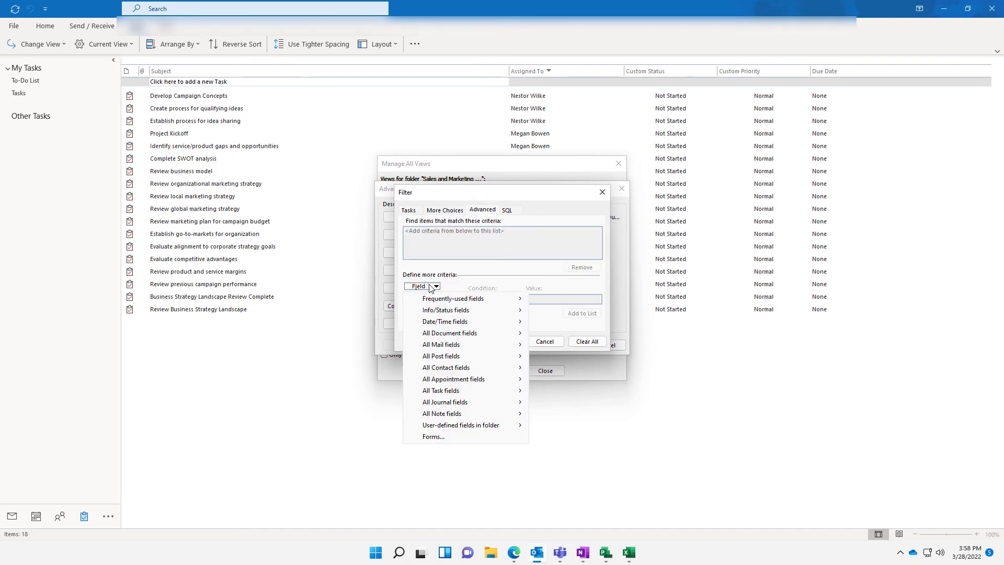
mouse_move(448, 393)
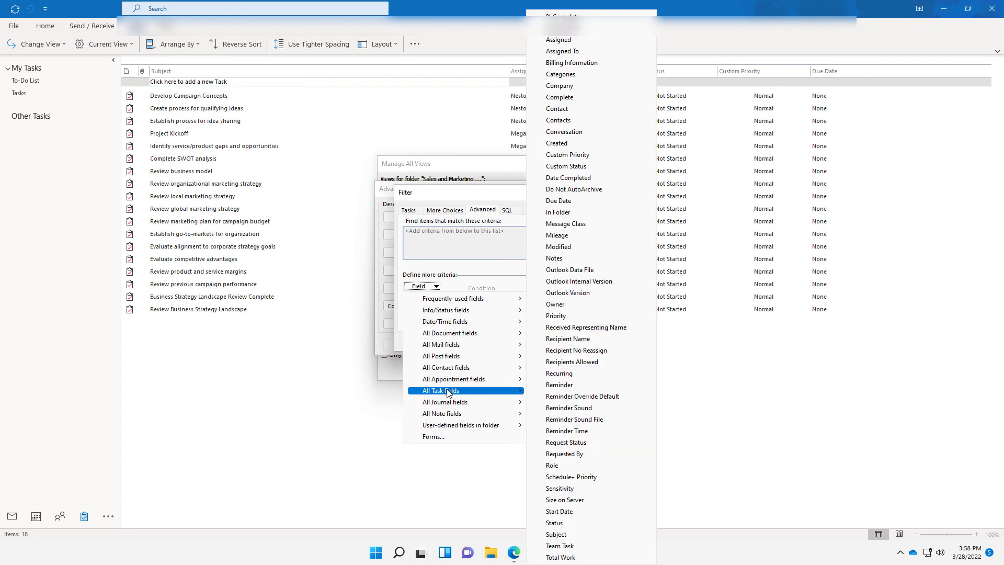
left_click(563, 52)
left_click(534, 299)
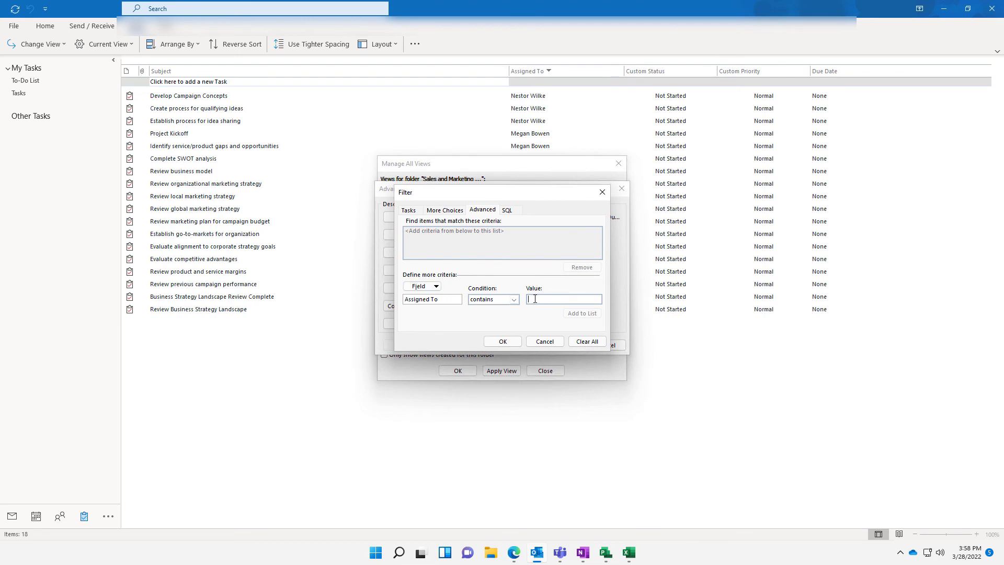
type("Mega")
left_click(579, 315)
left_click(512, 343)
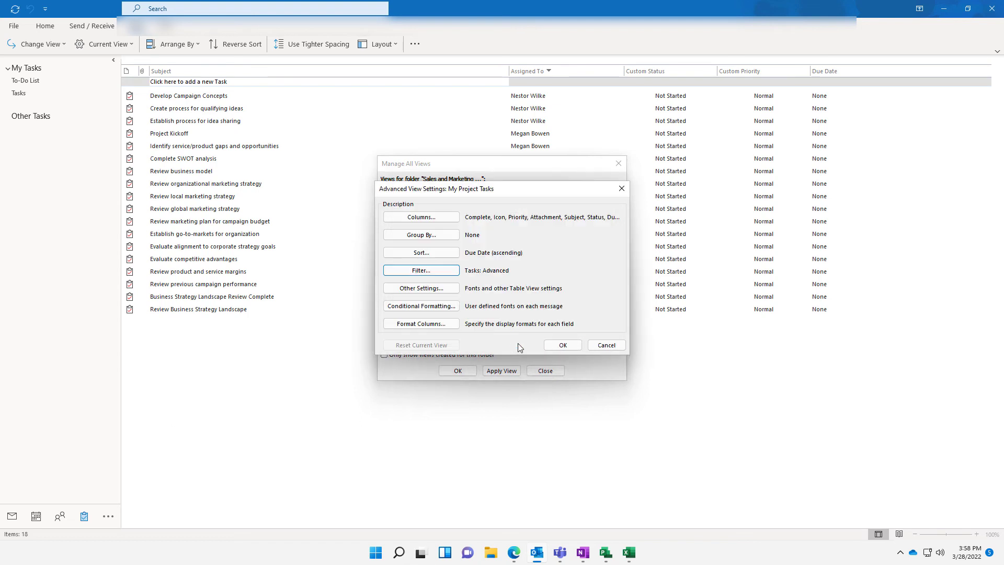
left_click(563, 345)
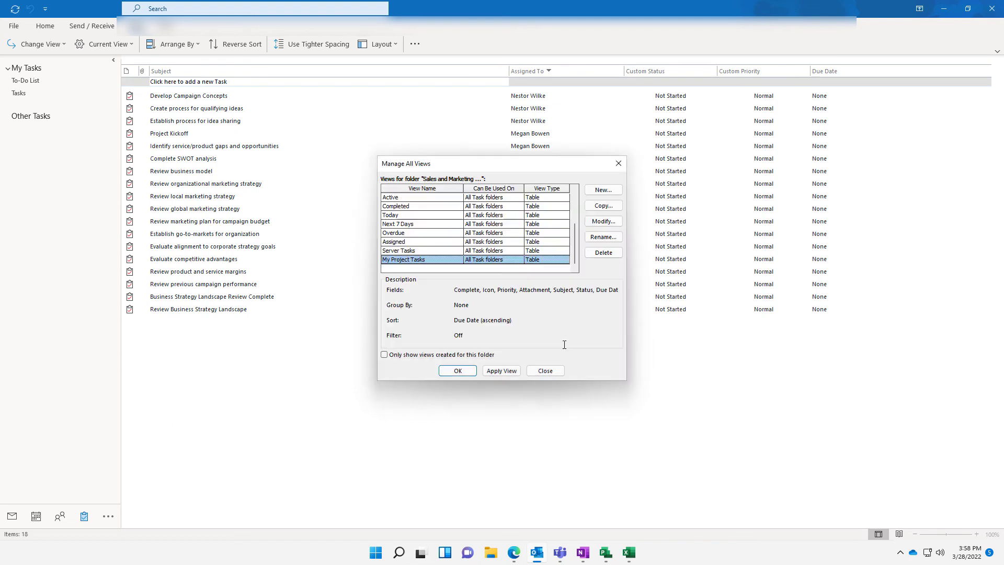
left_click(501, 371)
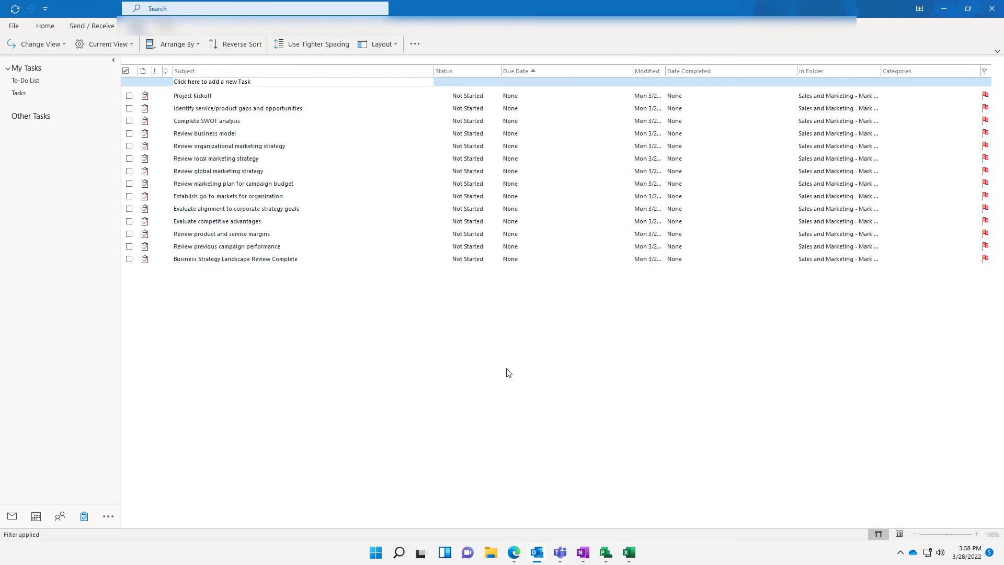
Mark "Complete SWOT analysis" and "Review business model" complete, and set "Identify service/product gaps and opportunities" to 50% complete, saving it
left_click(129, 121)
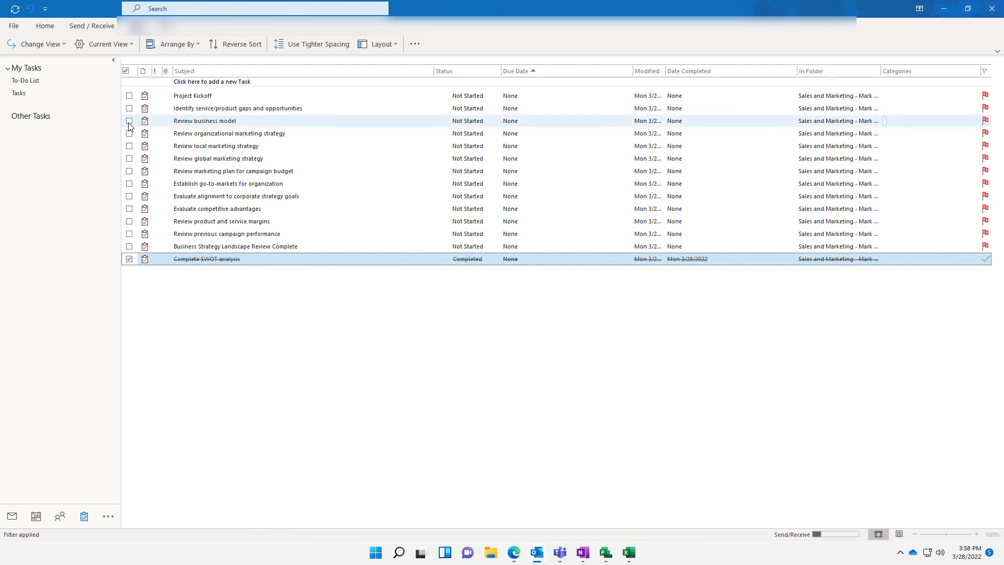
left_click(130, 125)
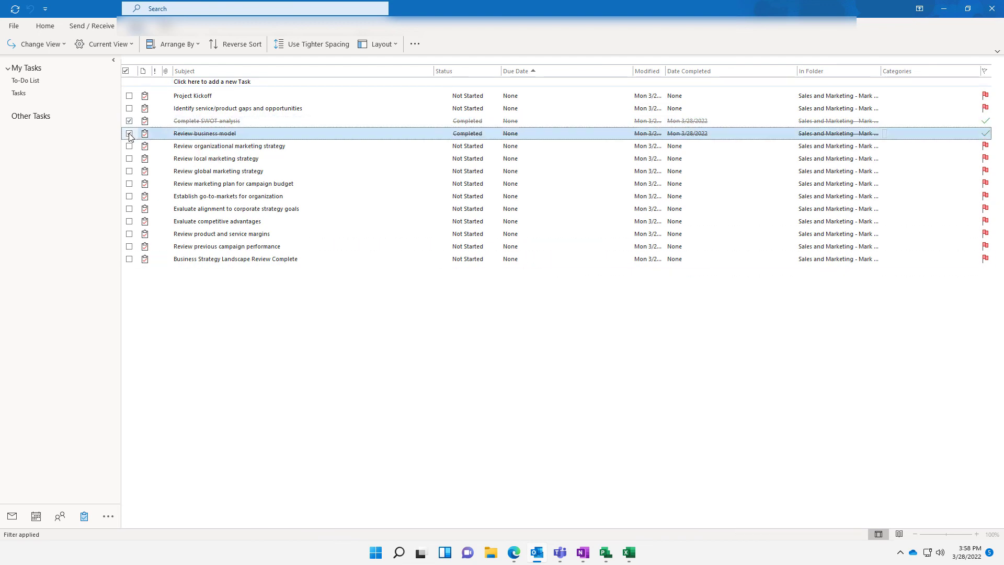
left_click(312, 109)
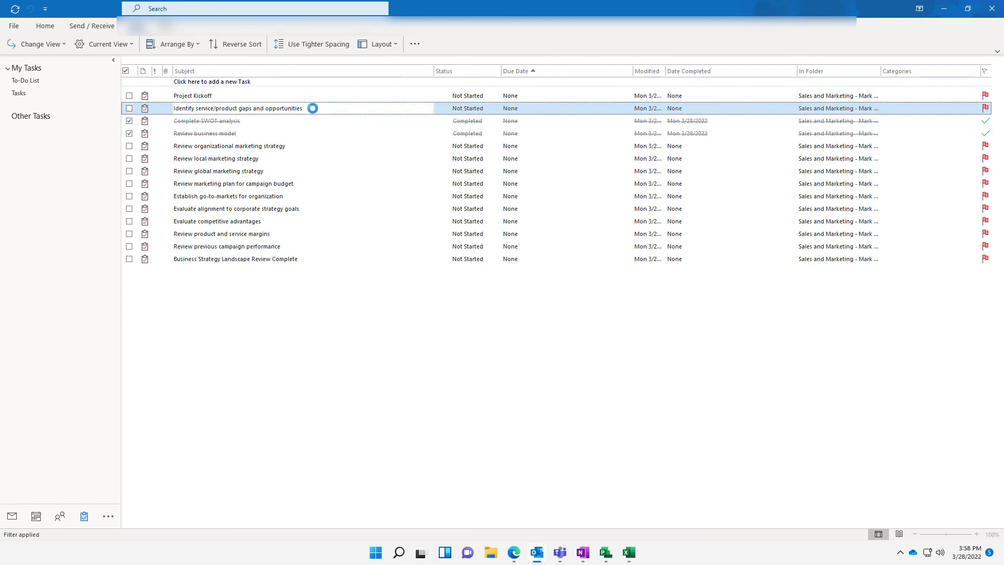
left_click(414, 189)
left_click(414, 189)
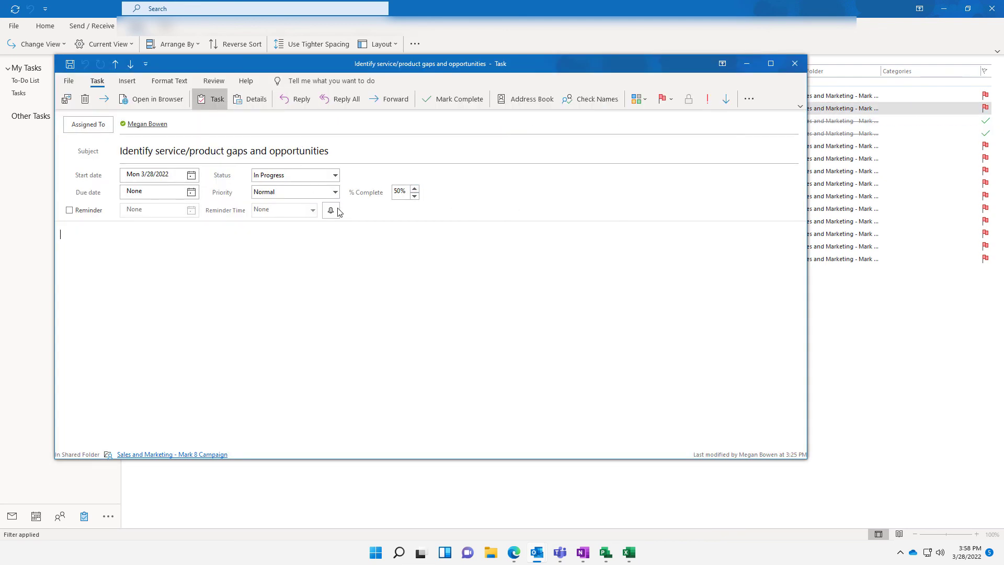
left_click(66, 100)
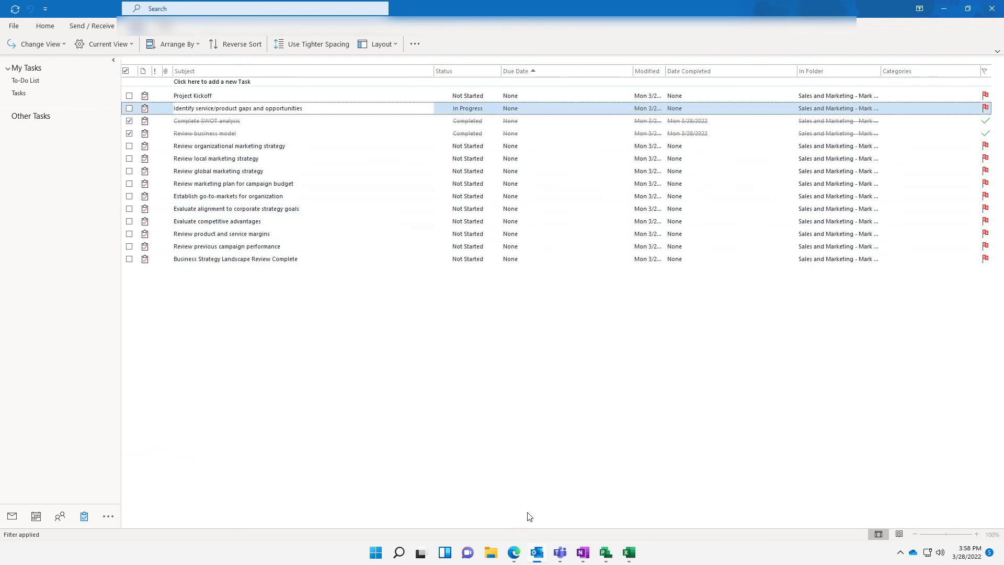
Switch back to the SharePoint list in the browser, reload it and check the synchronised task statuses
key("alt+Tab")
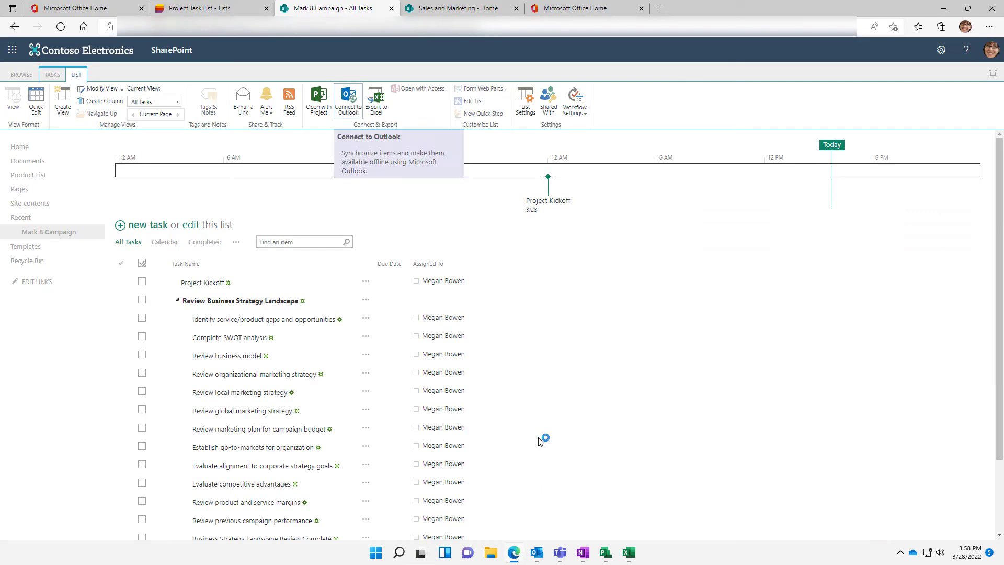
left_click(61, 26)
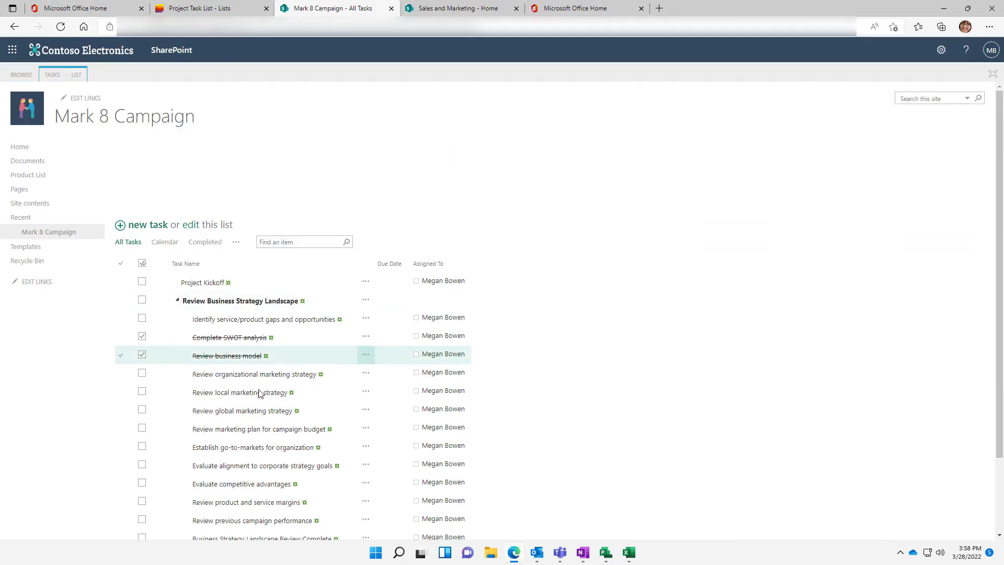
scroll(340, 334, "down", 2)
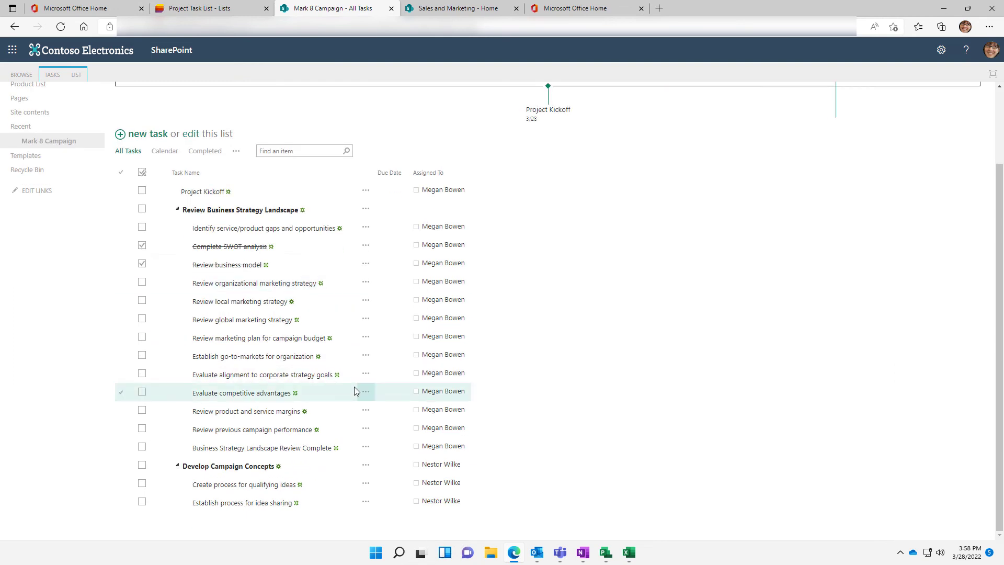